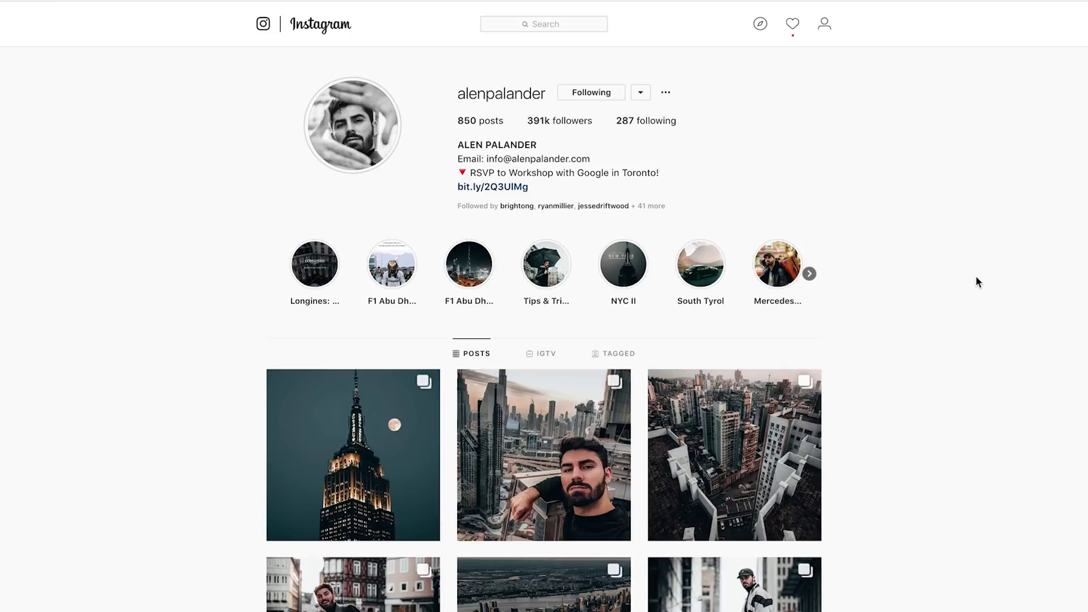
scroll(976, 277, "down", 5)
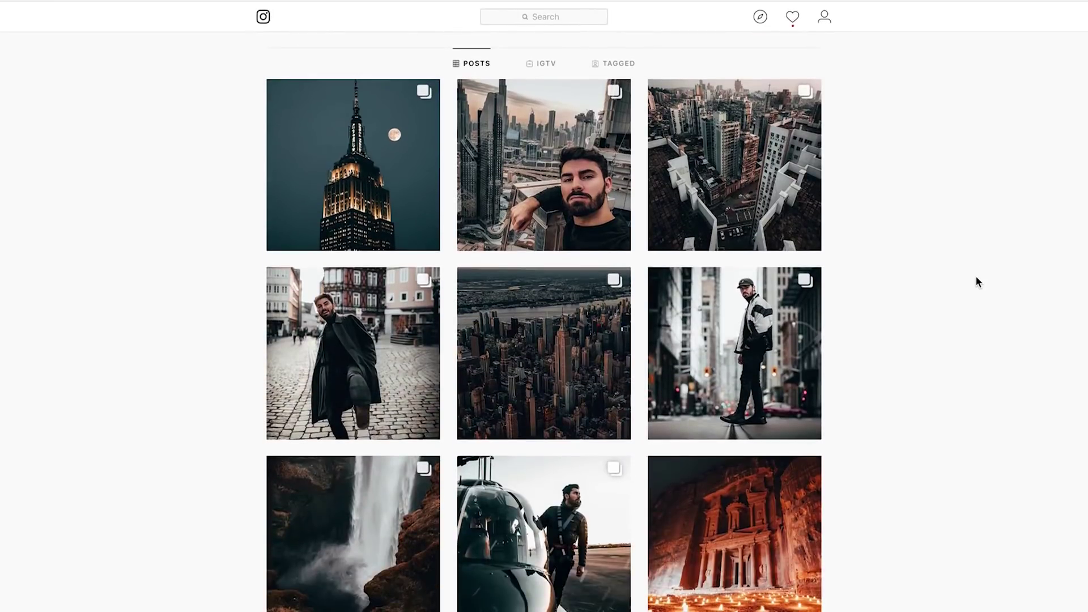
scroll(976, 277, "down", 9)
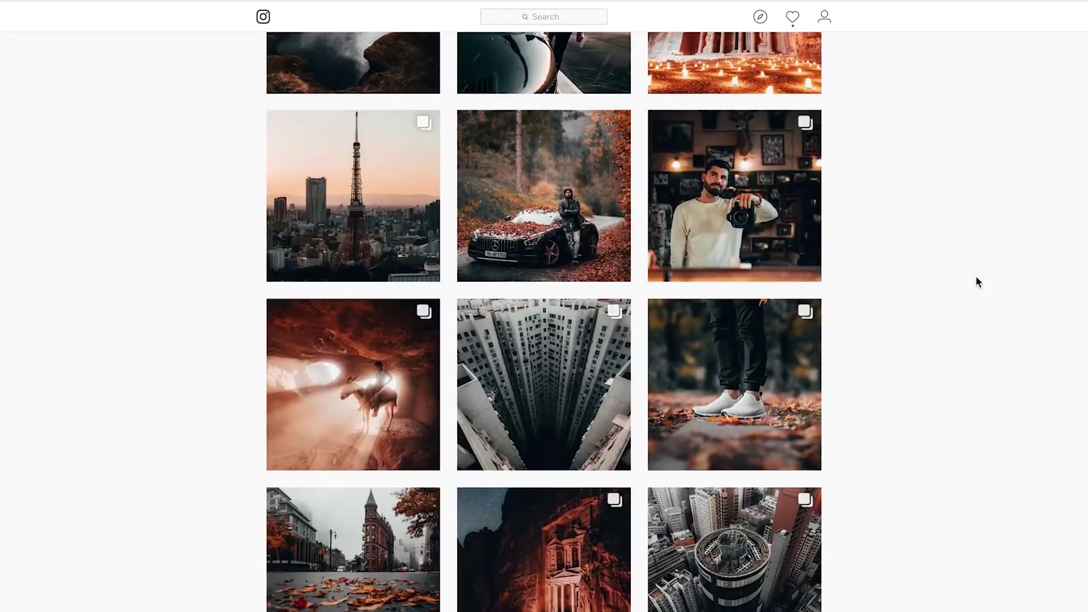
scroll(975, 276, "down", 3)
scroll(976, 277, "down", 6)
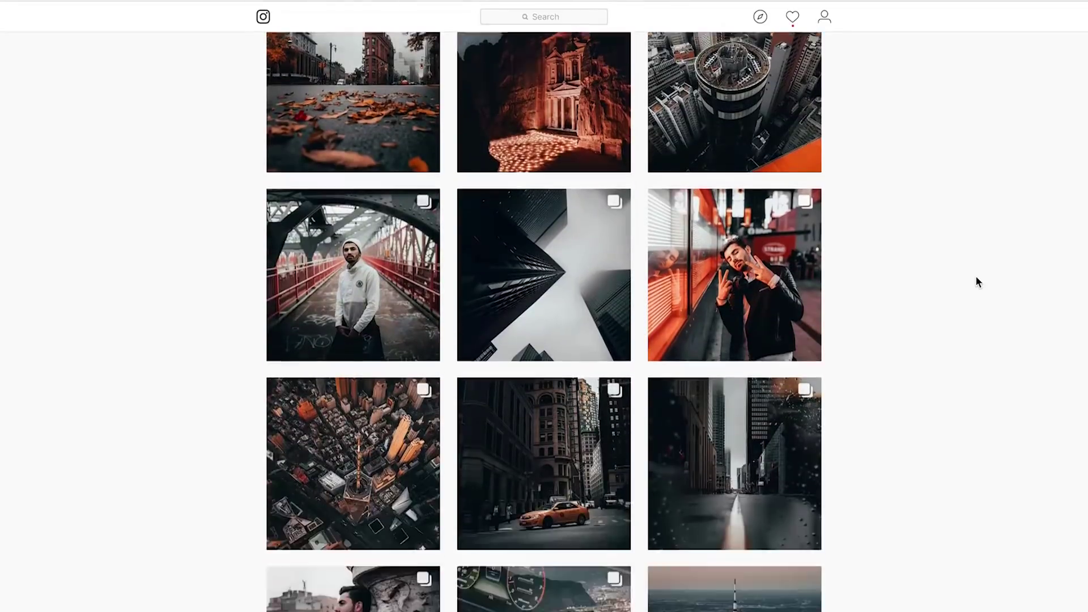
scroll(975, 277, "down", 6)
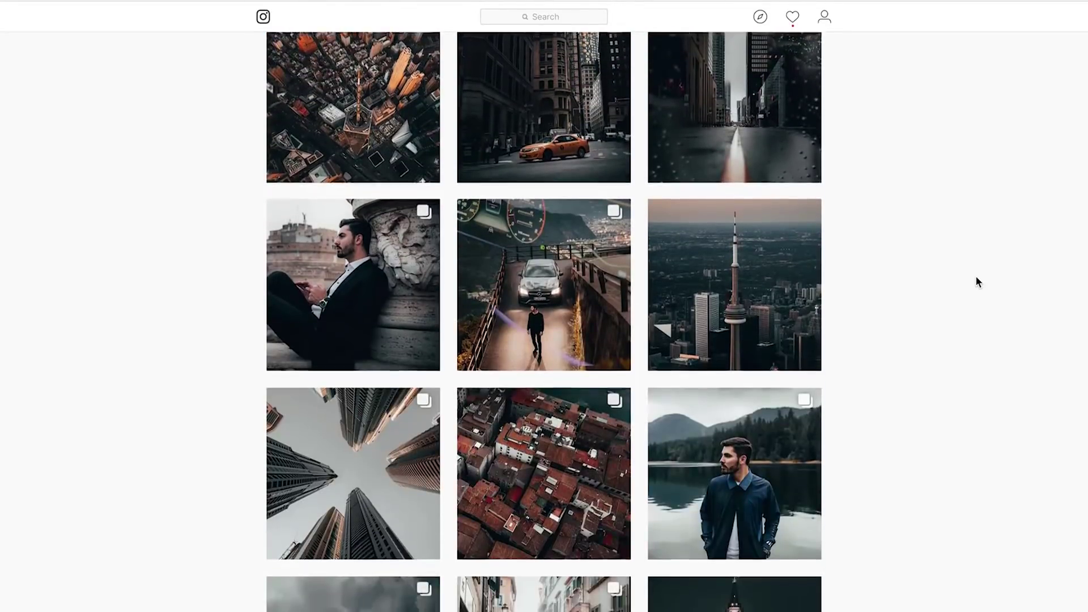
scroll(975, 276, "down", 5)
scroll(975, 282, "down", 10)
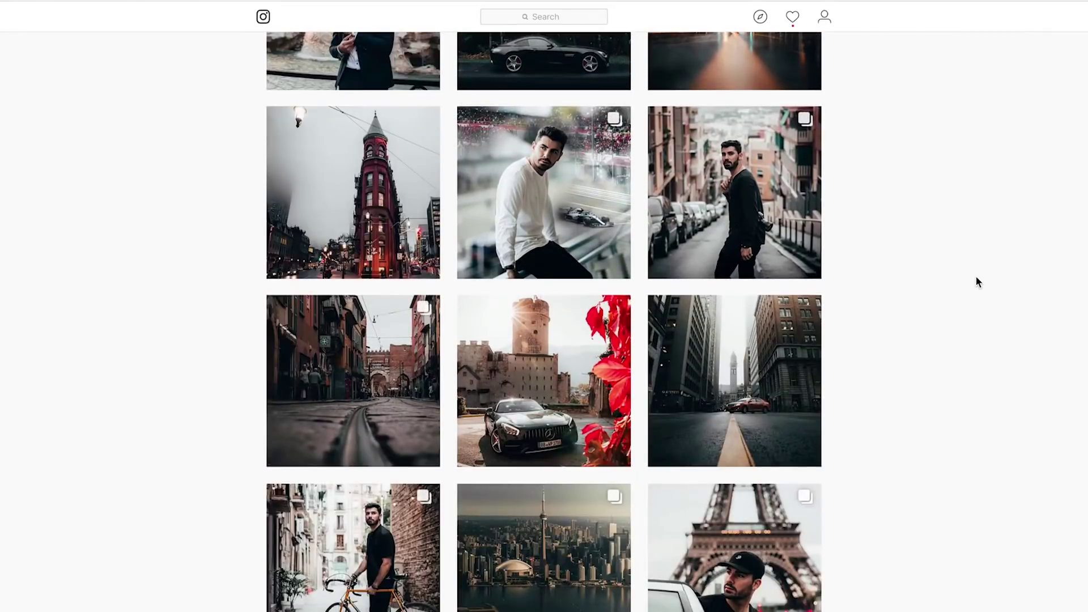
scroll(976, 278, "down", 7)
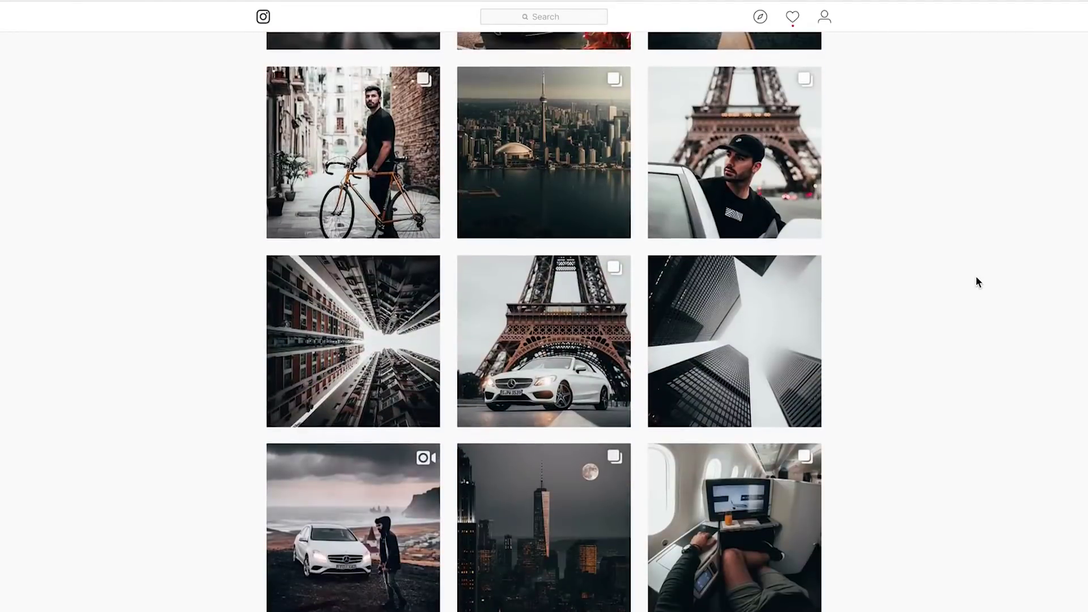
scroll(975, 281, "down", 4)
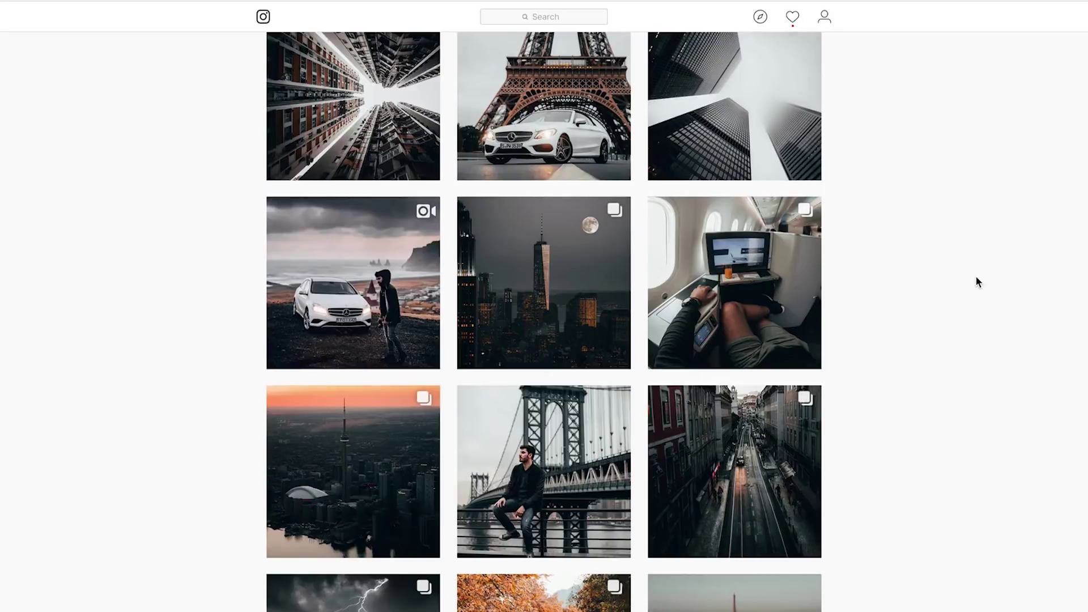
scroll(975, 282, "down", 15)
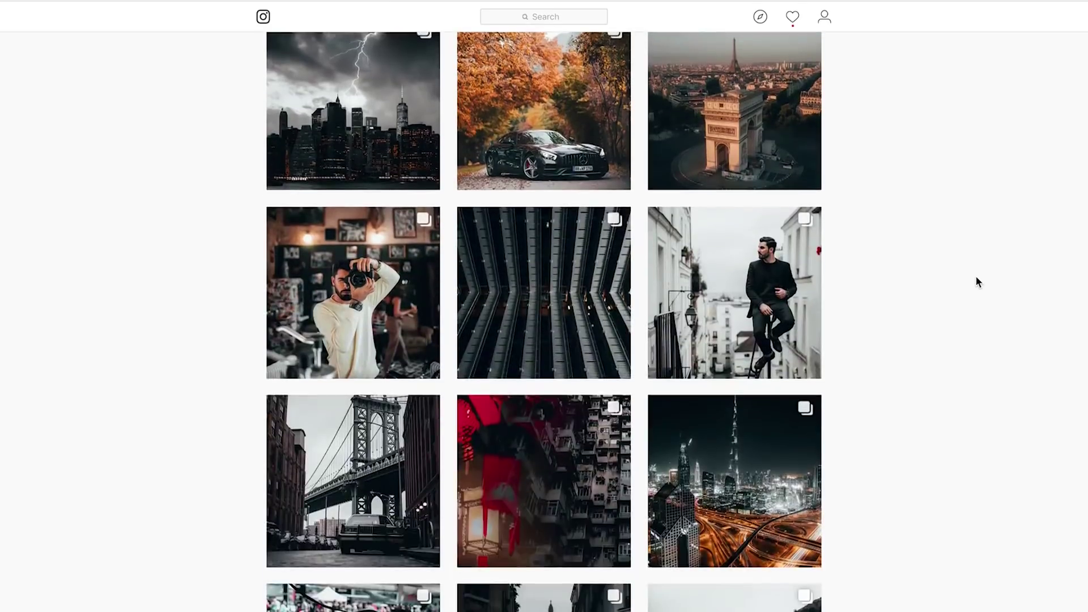
scroll(975, 281, "down", 6)
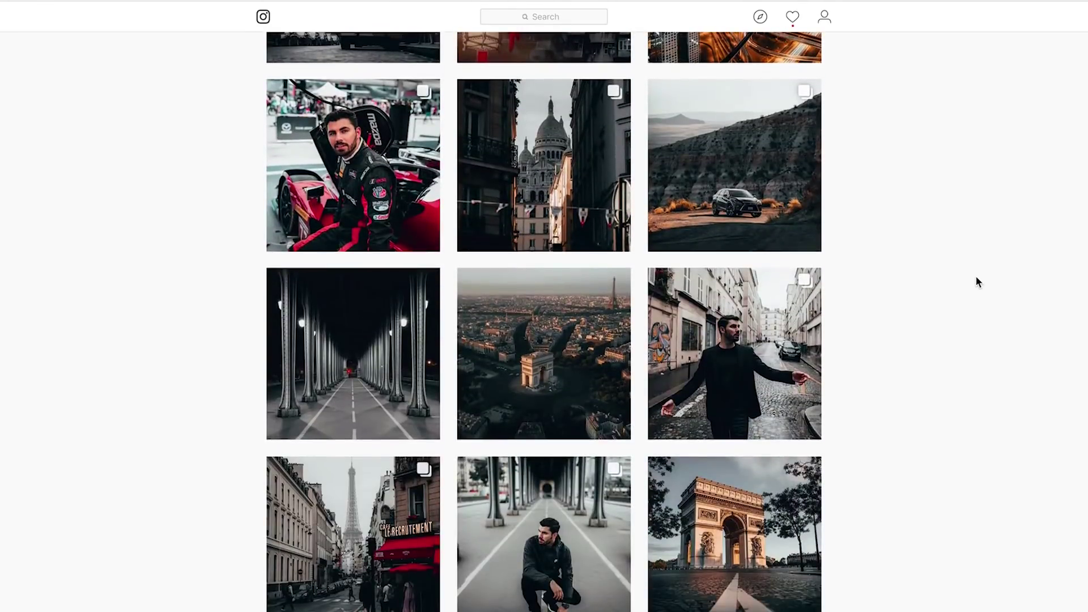
scroll(976, 281, "up", 1)
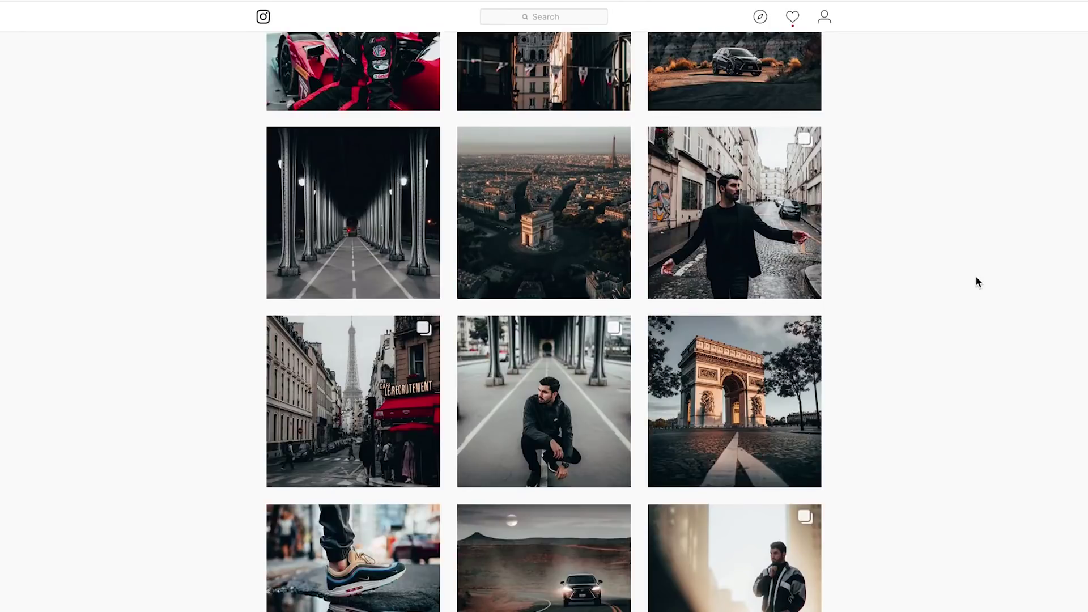
scroll(975, 282, "down", 10)
scroll(975, 281, "down", 1)
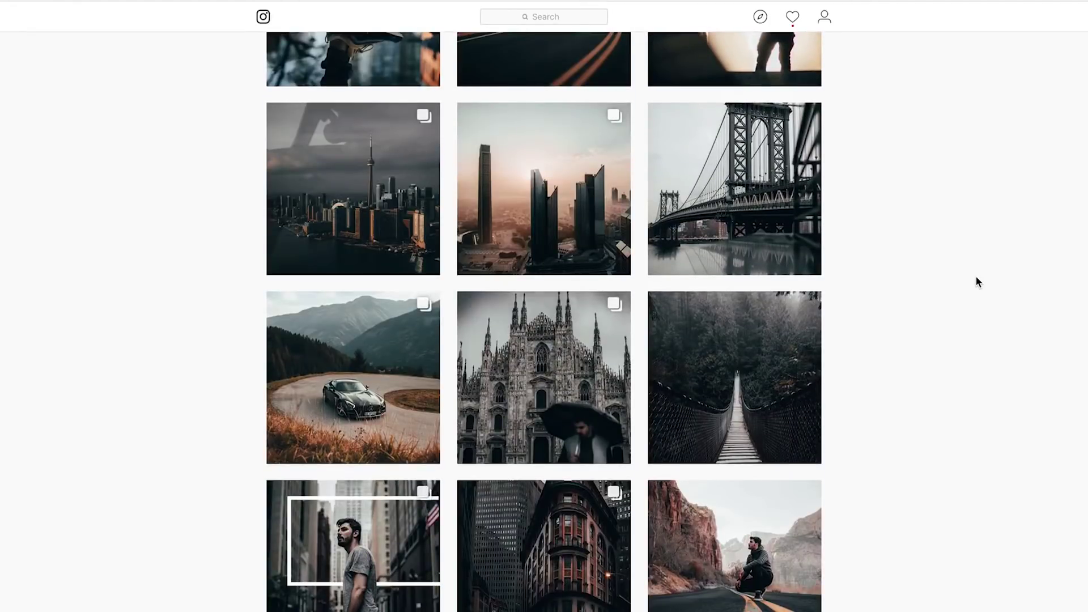
scroll(976, 277, "down", 10)
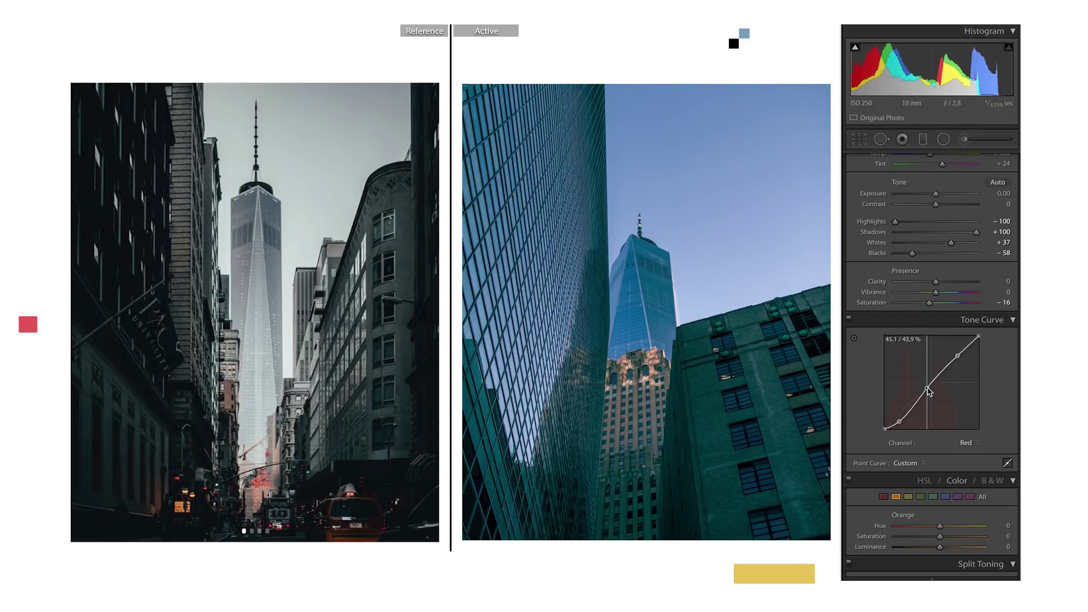
- Switch the Tone Curve point editor to the Green channel for editing
left_click(967, 442)
left_click(973, 453)
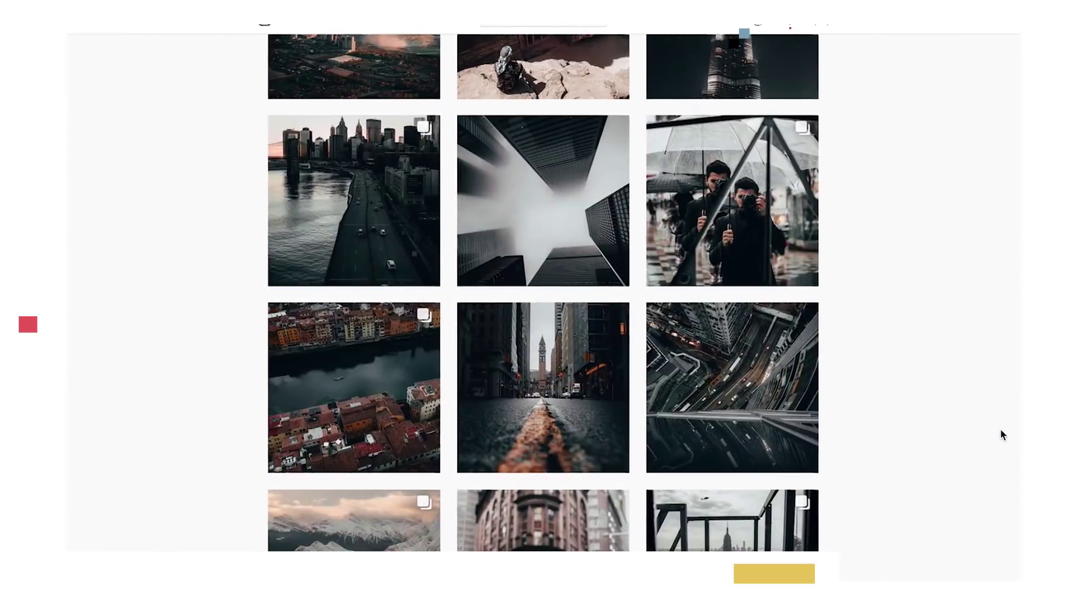
- Scroll further down the reference photographer's Instagram grid of moody city shots
scroll(987, 375, "down", 5)
scroll(987, 375, "down", 13)
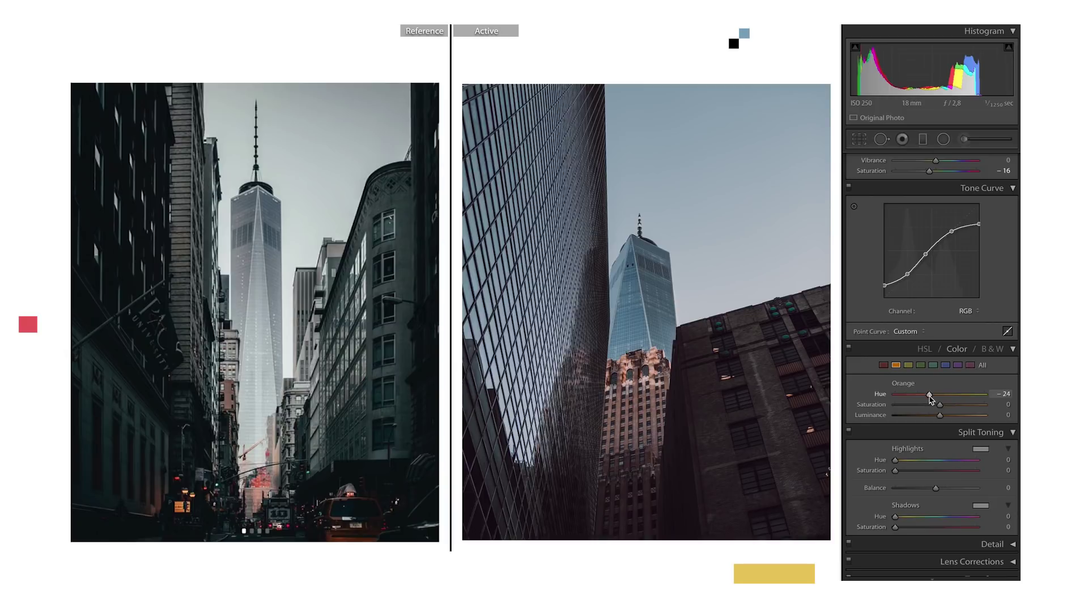
- Raise HSL Orange saturation to about +28
left_click_drag(947, 408, 954, 409)
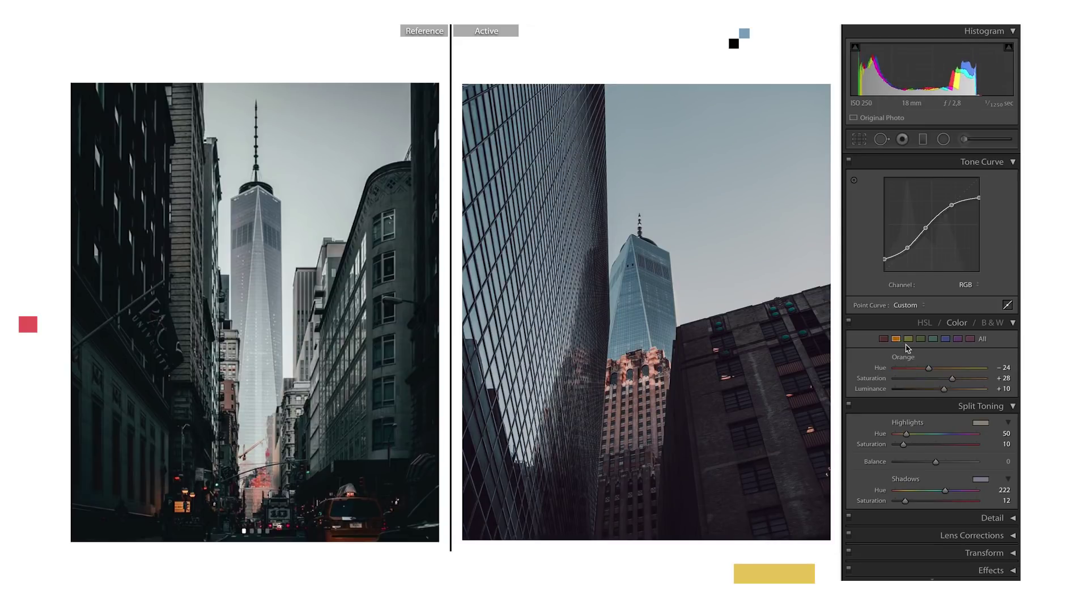
- Raise HSL Orange saturation from +28 to +41
left_click_drag(951, 378, 957, 378)
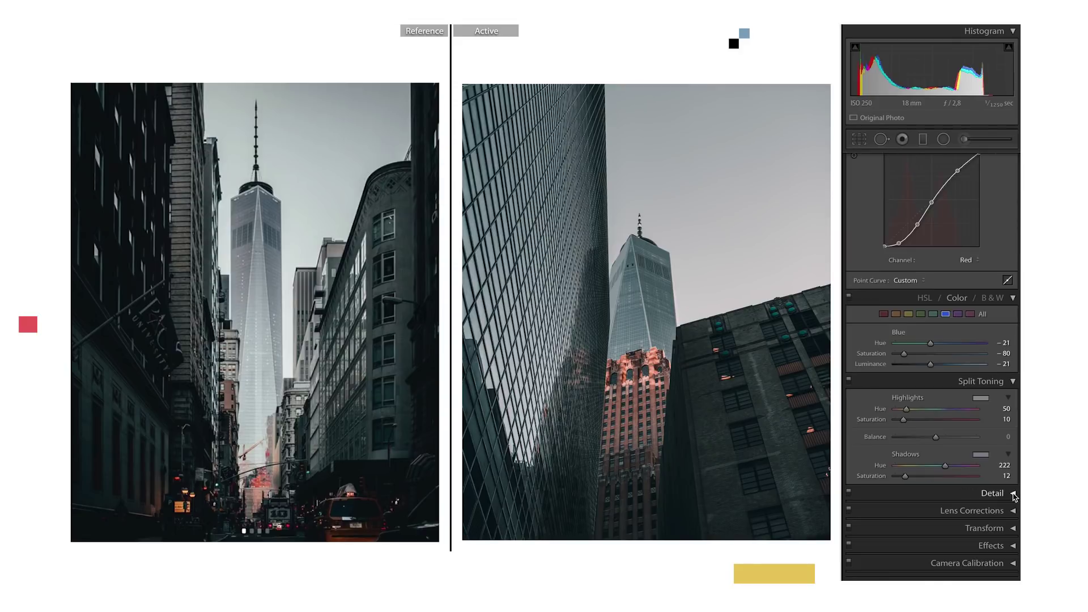
- Expand the Lens Corrections panel
left_click(1013, 511)
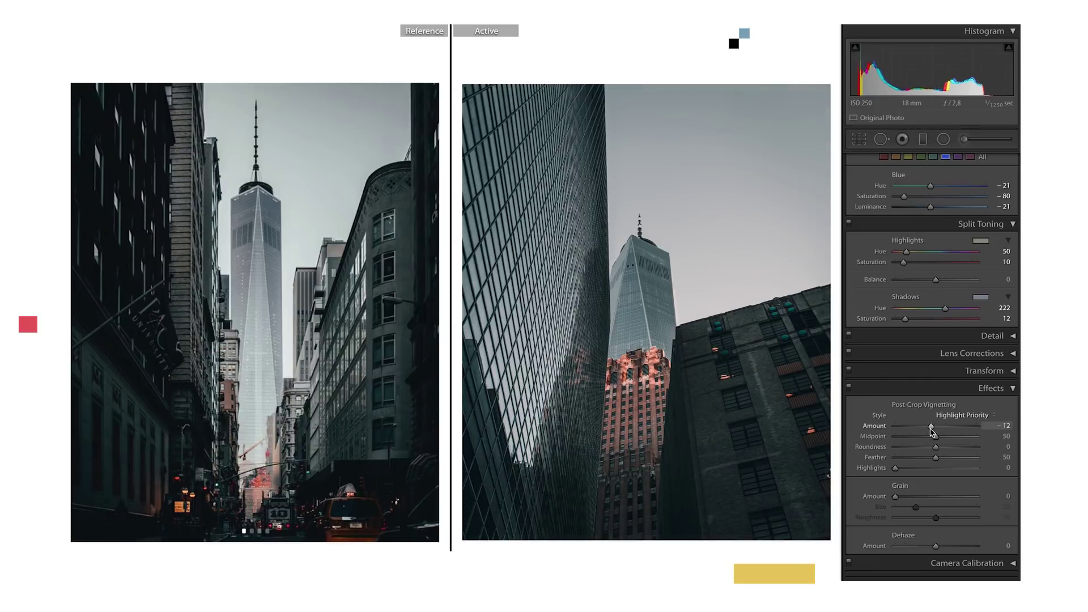
- Collapse Effects, reveal the left Presets panel with F7, and start a new develop preset
left_click(1013, 389)
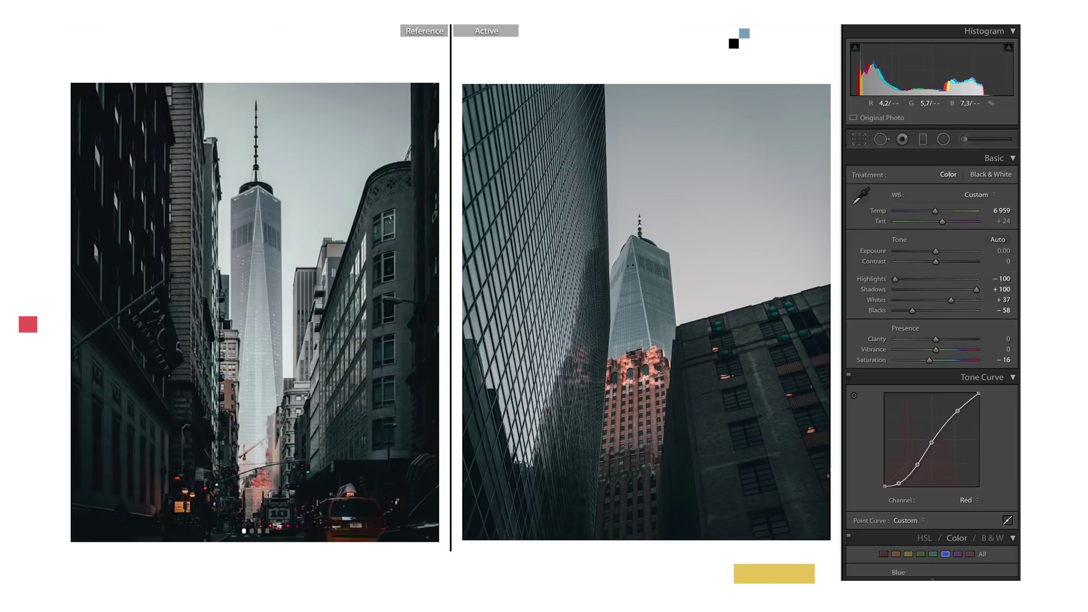
key("F7")
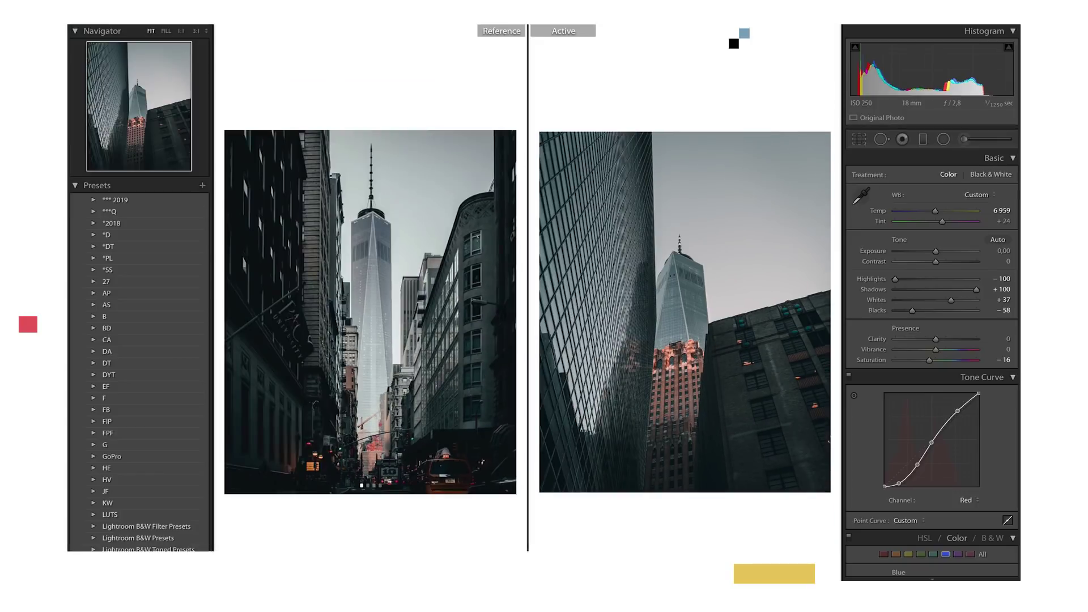
left_click(202, 187)
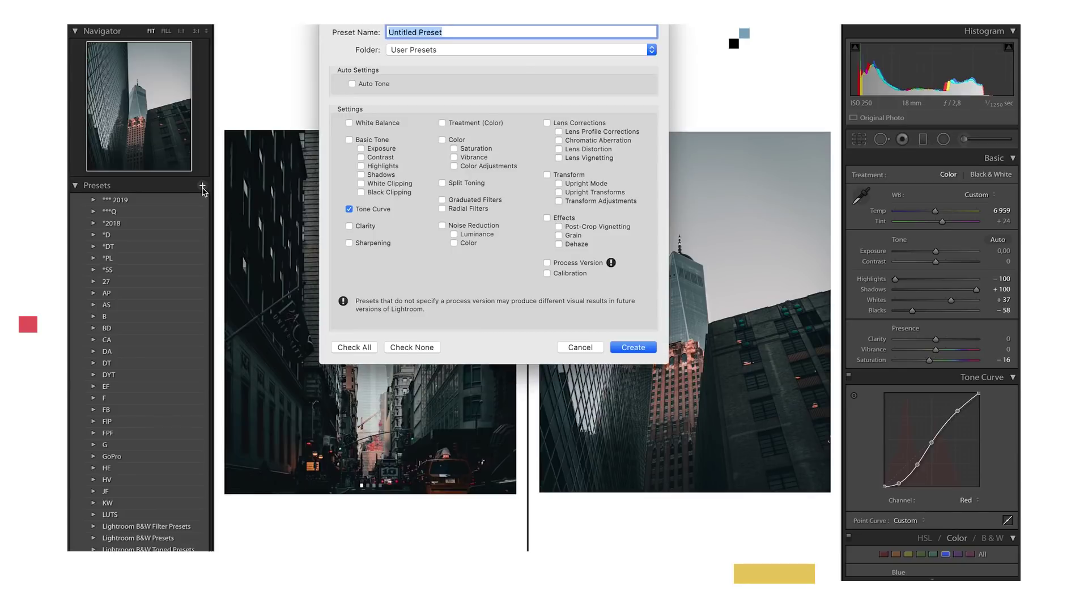
- Check all settings except the filters and create the user preset named 'AP'
left_click(354, 347)
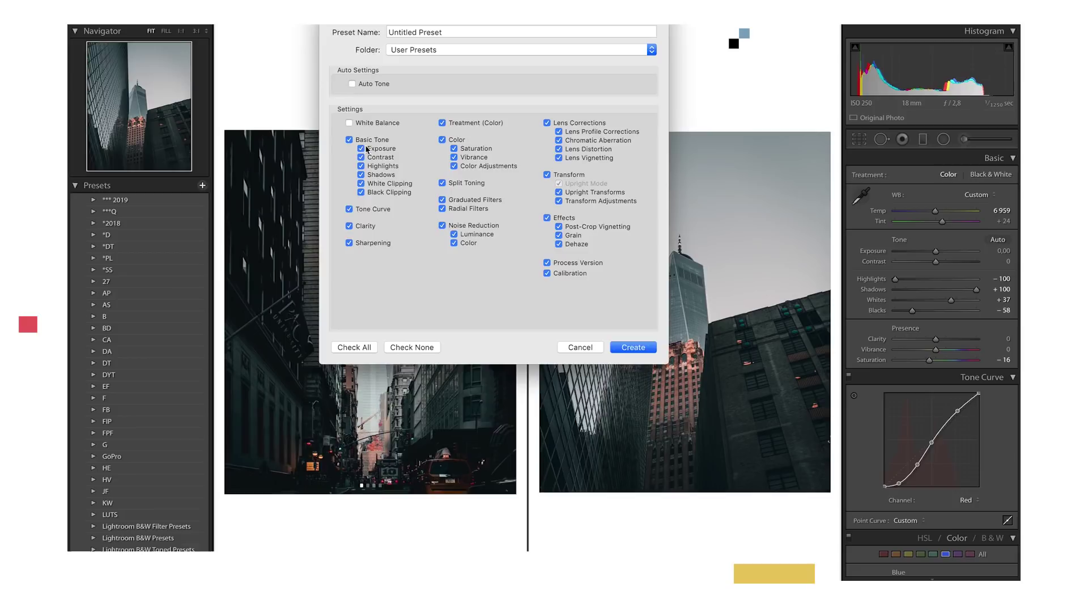
left_click(442, 209)
key("Tab")
key("BackSpace")
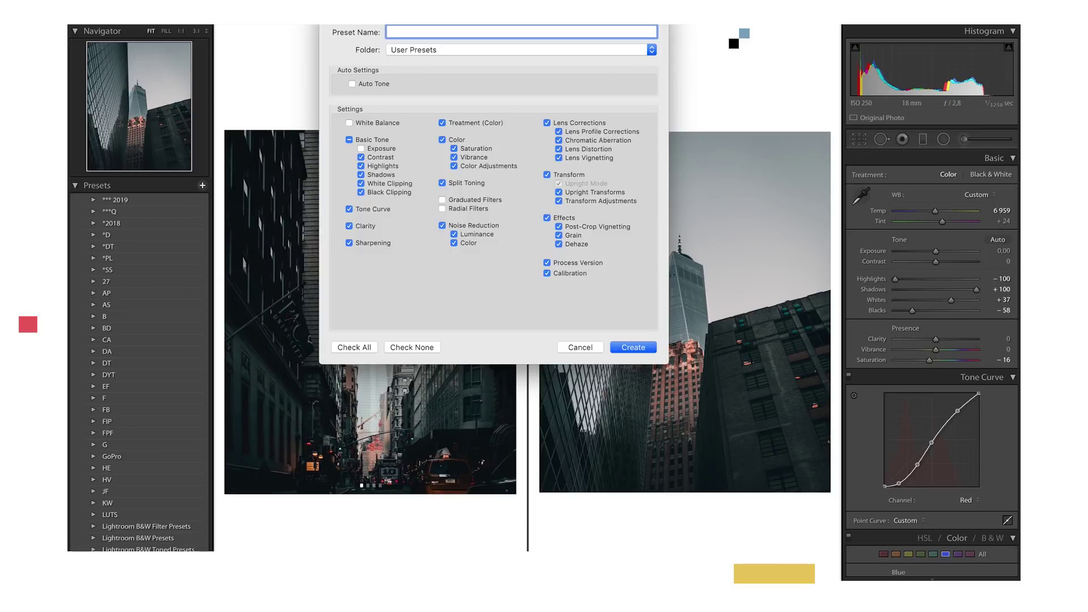
type("AP")
left_click(632, 348)
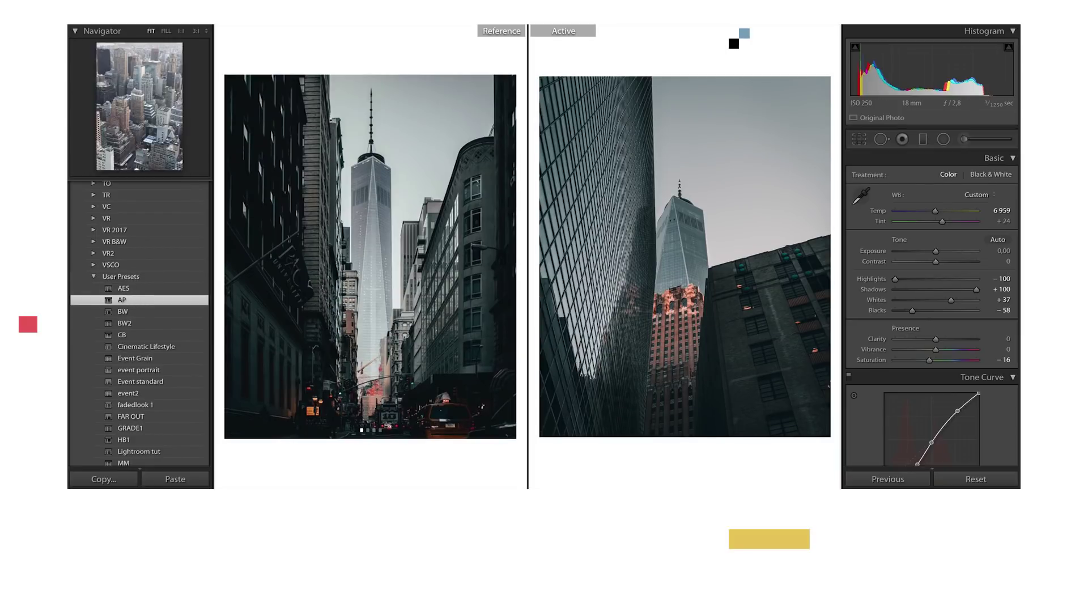
- Apply AP to the aerial city photo, lower exposure, warm Temp, and lift Blue saturation
key("Right")
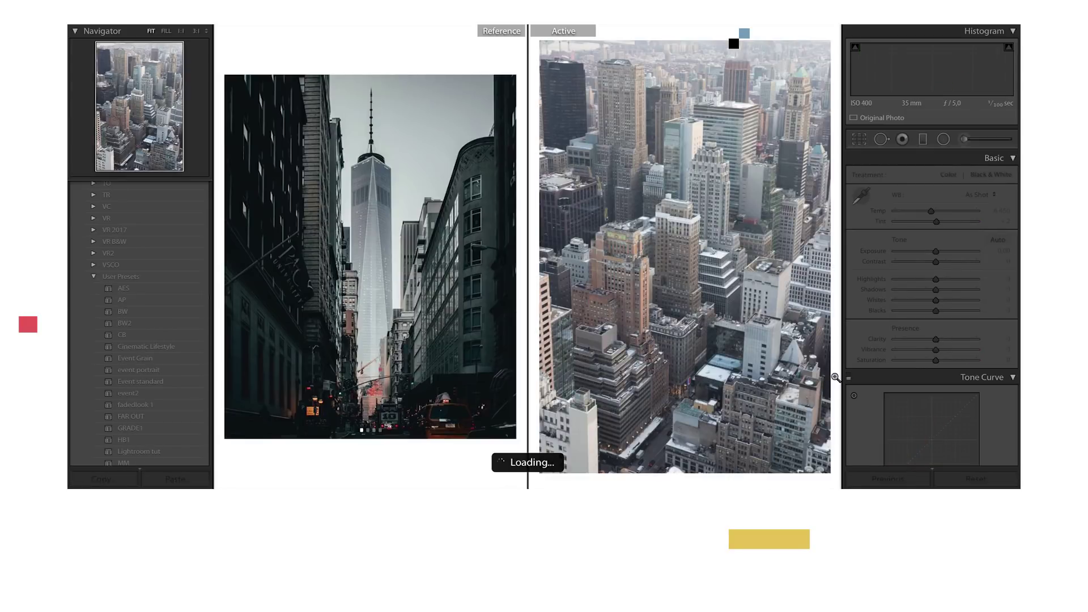
left_click(154, 304)
key("minus")
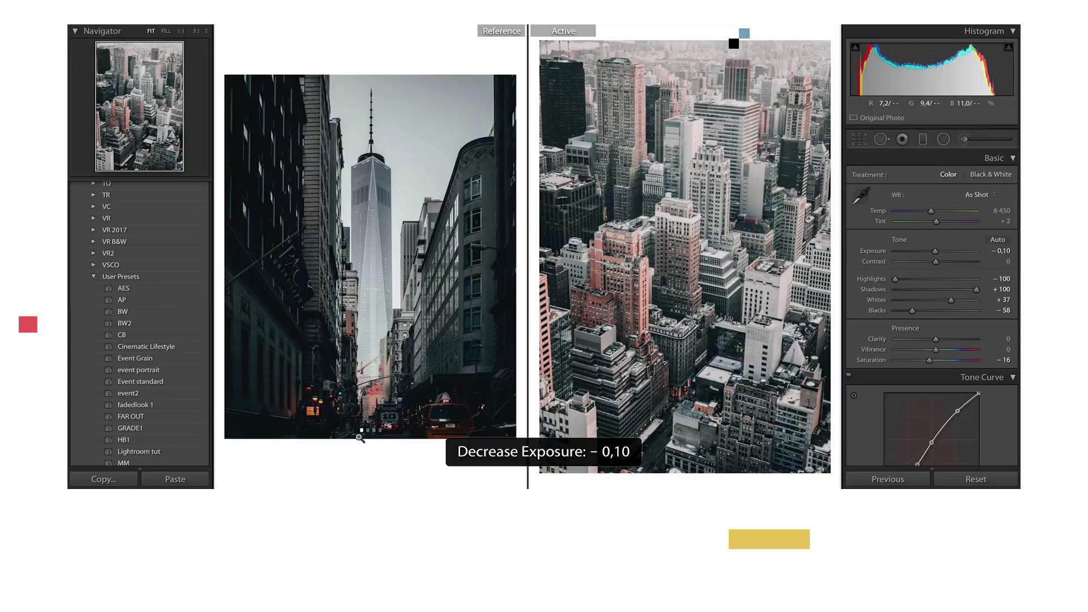
key("minus")
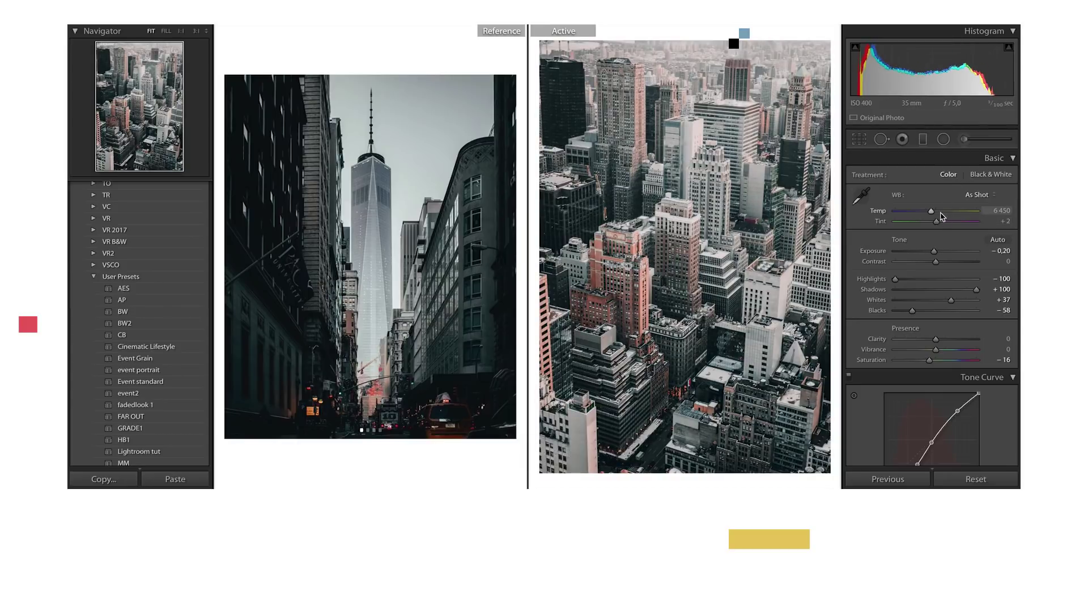
left_click_drag(930, 211, 934, 213)
scroll(962, 298, "down", 5)
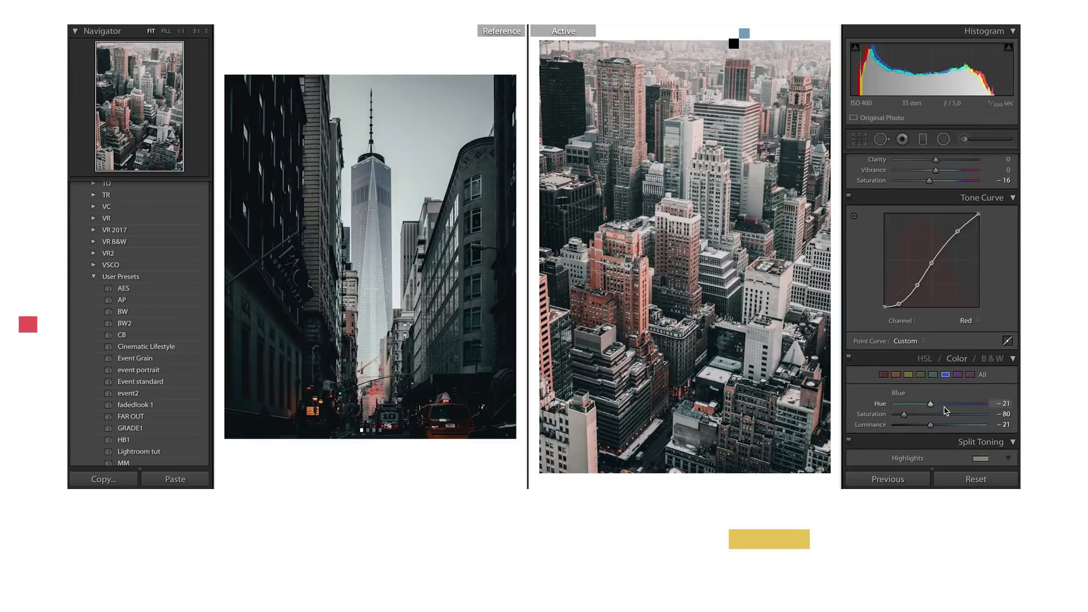
left_click_drag(904, 415, 918, 417)
- Darken the aerial photo to −0.70 exposure, warm it further, and restore most blue saturation
scroll(929, 227, "up", 5)
key("minus")
key("minus")
key("minus")
key("minus")
key("minus")
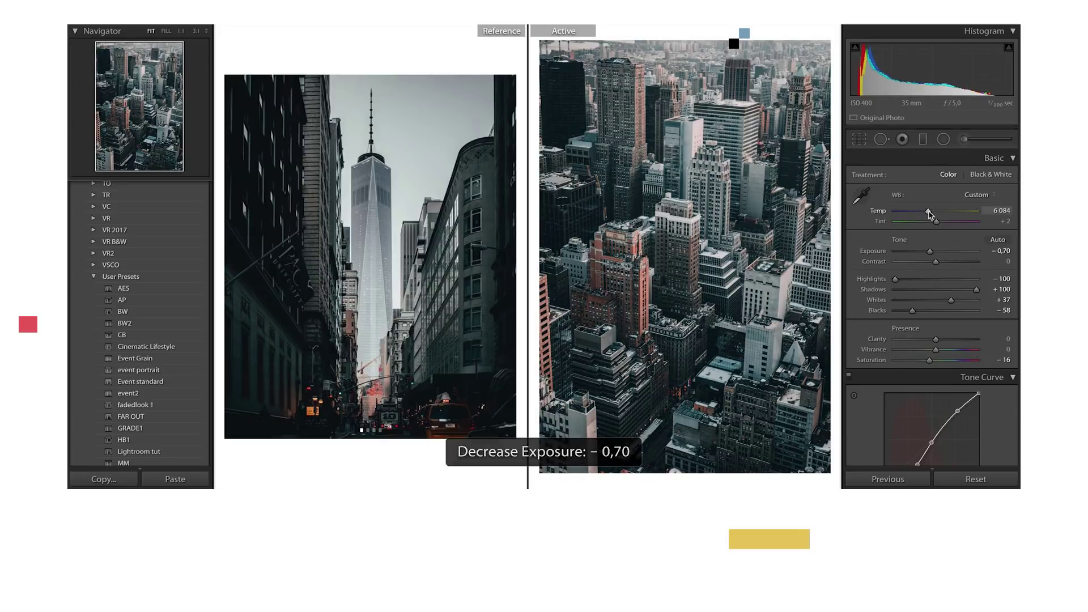
left_click_drag(927, 213, 937, 214)
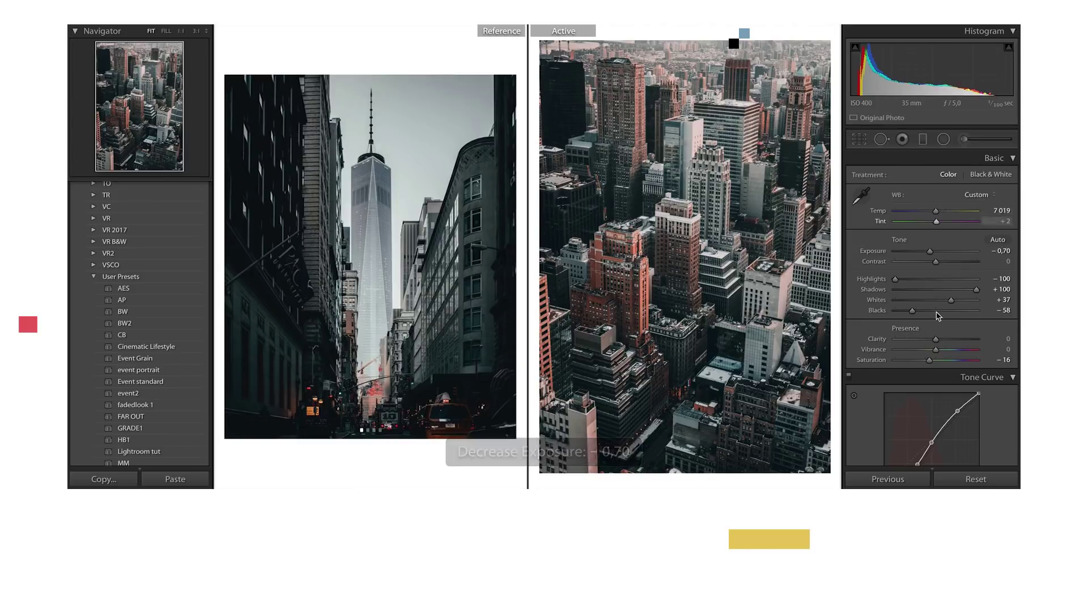
scroll(932, 345, "down", 5)
left_click_drag(929, 370, 938, 370)
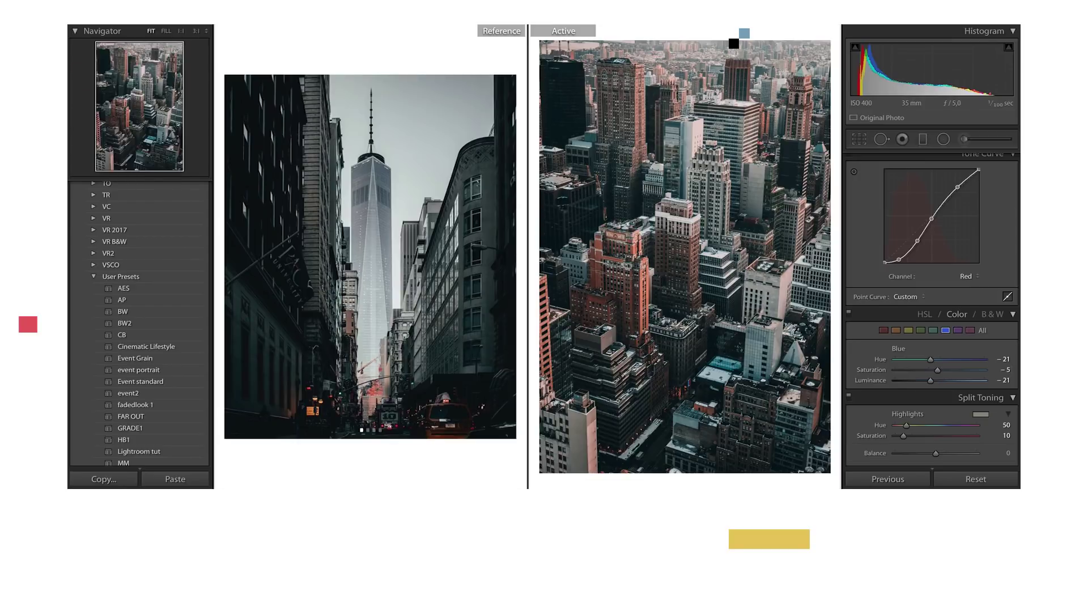
key("Right")
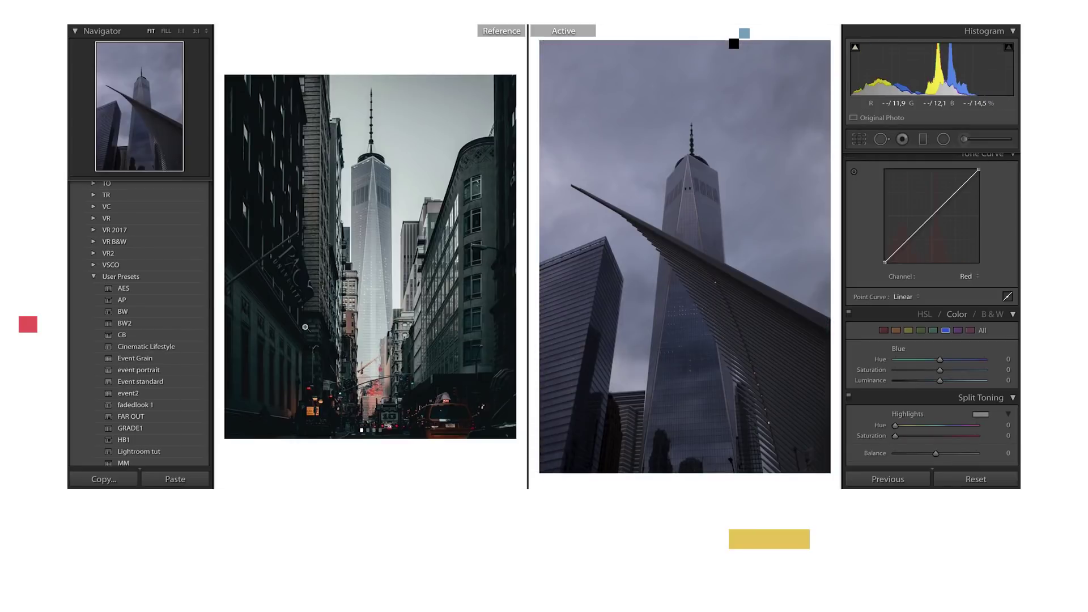
- Apply AP to the Oculus tower photo at +0.60 exposure, then apply AP to the night skyline
left_click(169, 301)
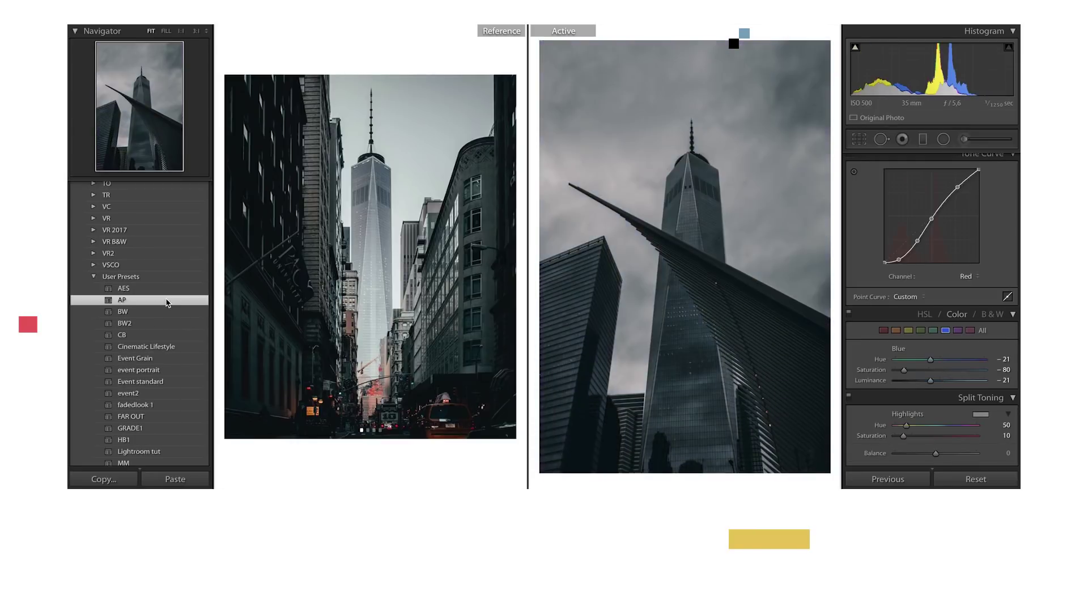
key("equal")
key("minus")
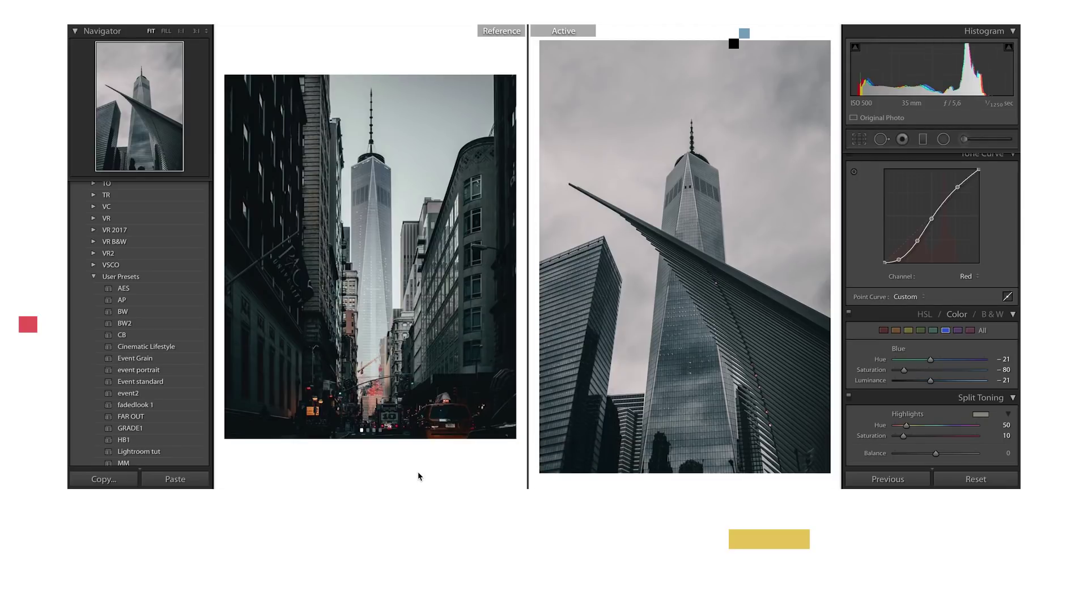
key("Right")
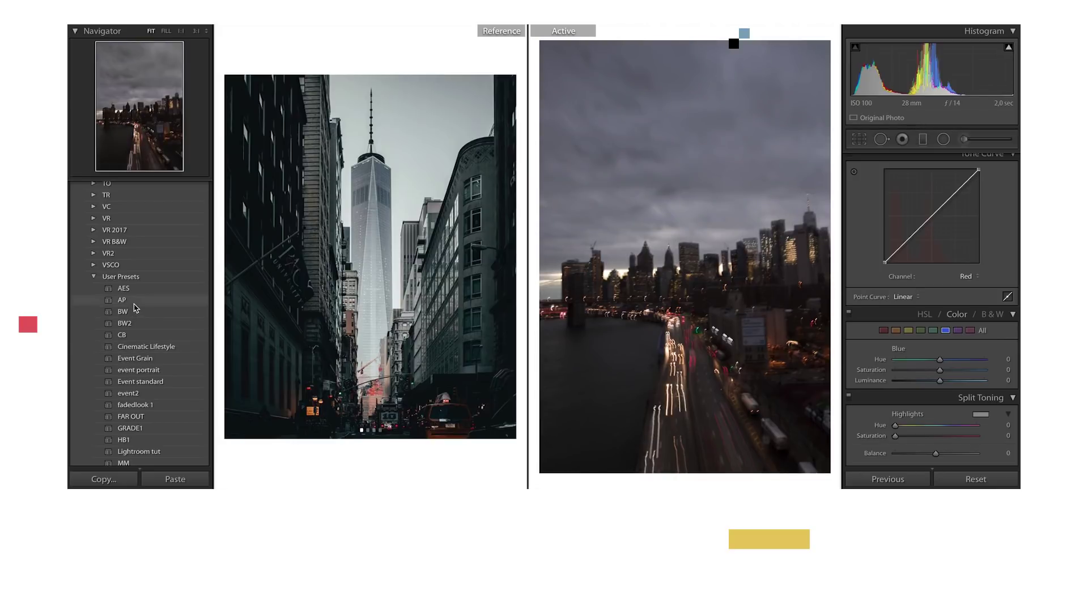
left_click(132, 300)
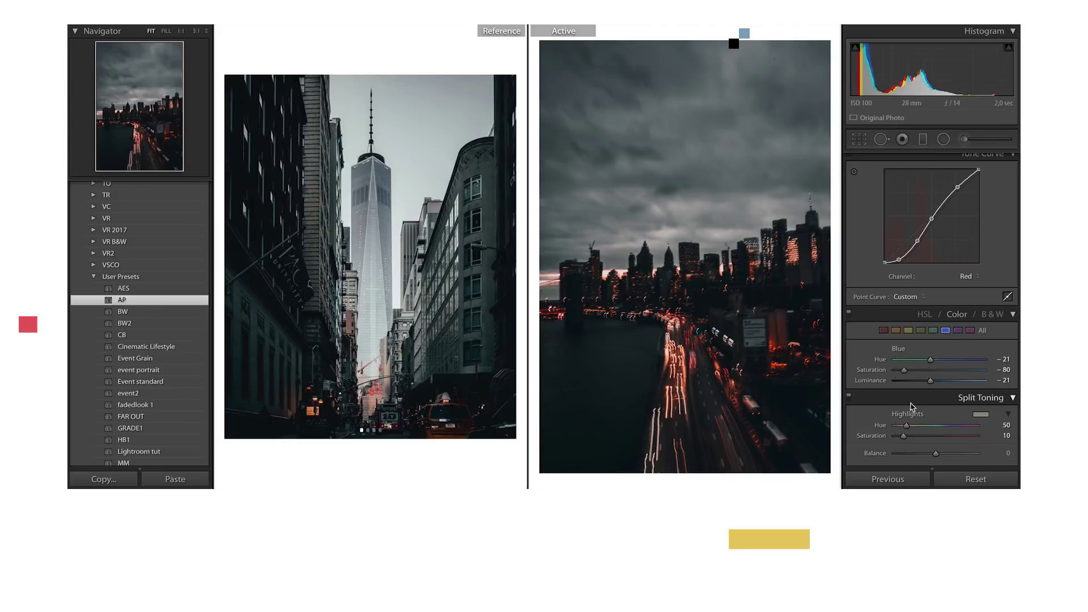
- Raise the night skyline's exposure to +0.40 and lift Blacks to about −37
scroll(941, 396, "up", 10)
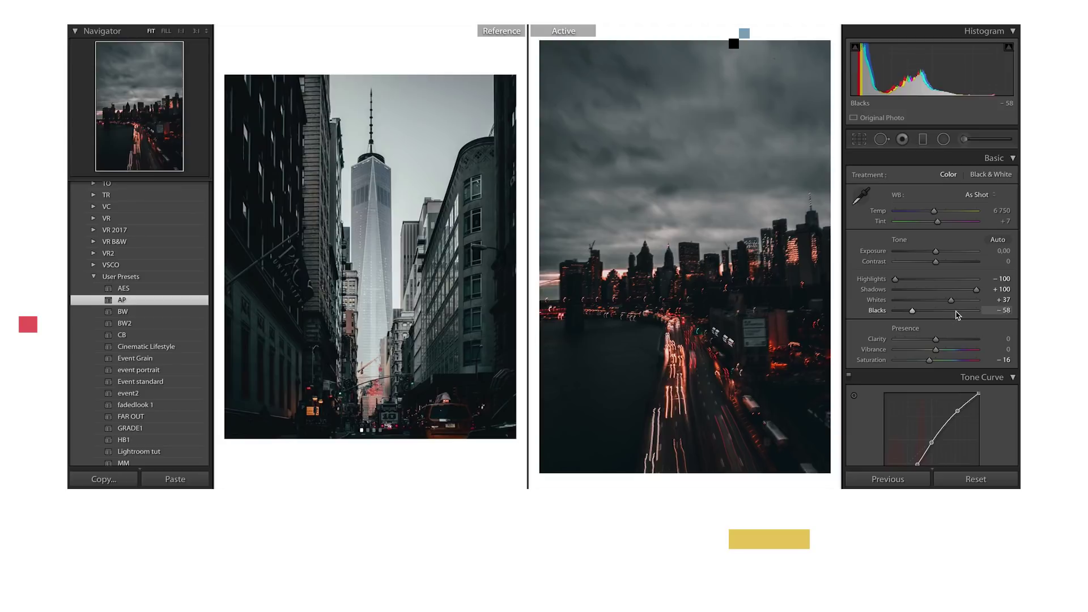
key("equal")
key("equal")
key("equal")
key("equal")
key("equal")
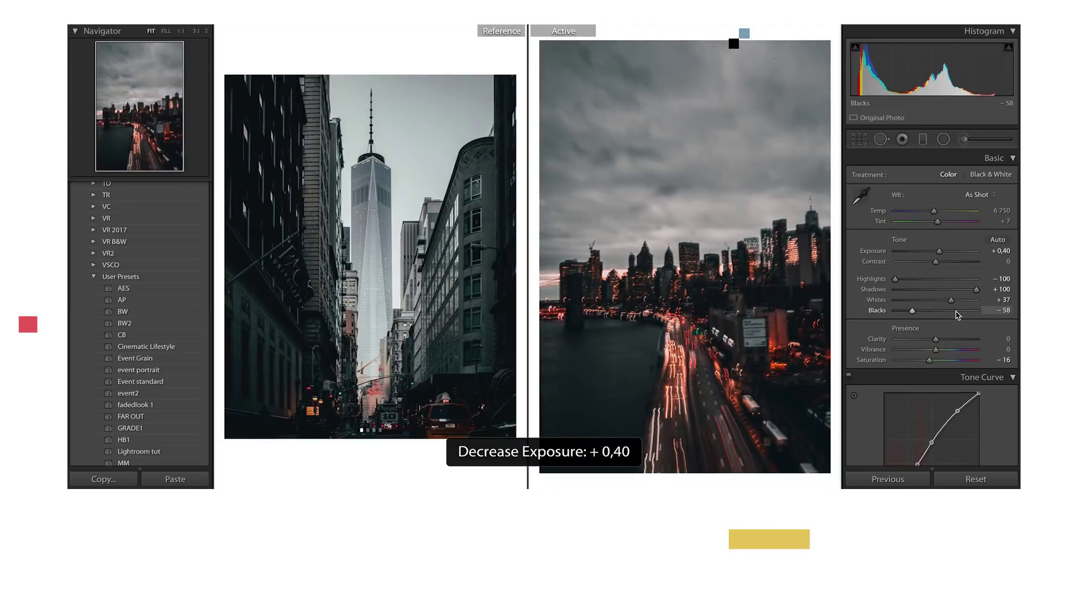
left_click_drag(912, 311, 920, 313)
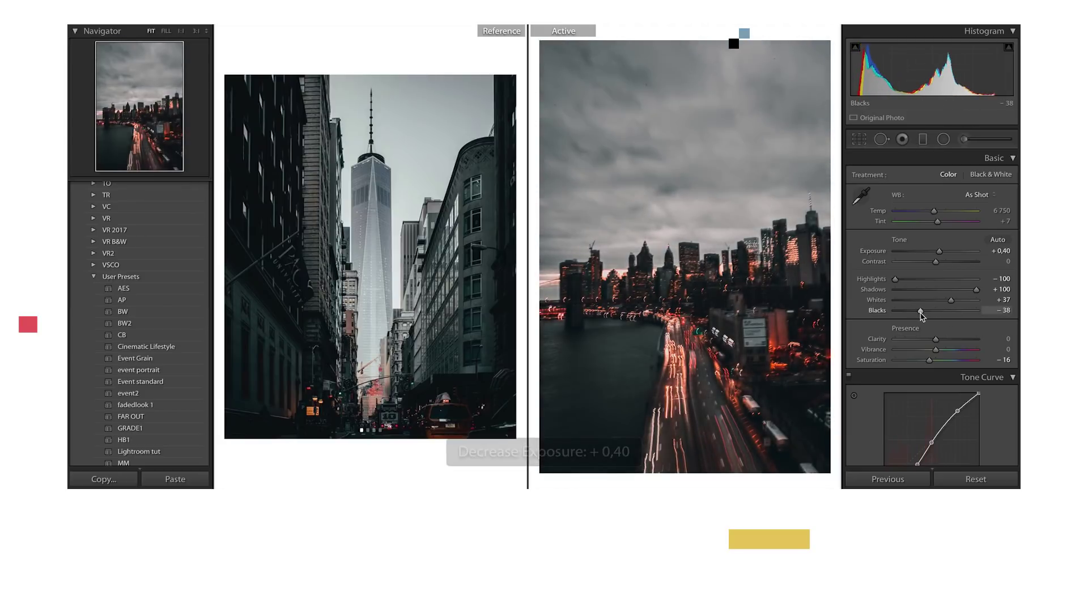
left_click(922, 139)
- Add a graduated filter over the skyline's sky with Exposure −0.60, Shadows −27 and a pale cyan tint
left_click_drag(702, 188, 698, 259)
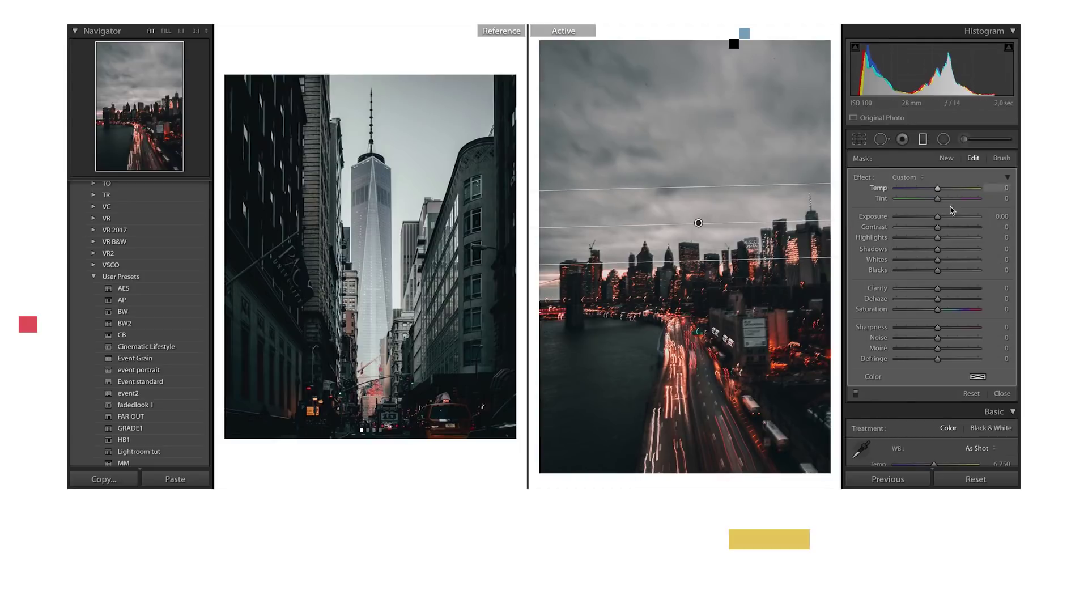
left_click_drag(937, 217, 926, 249)
left_click_drag(693, 259, 692, 352)
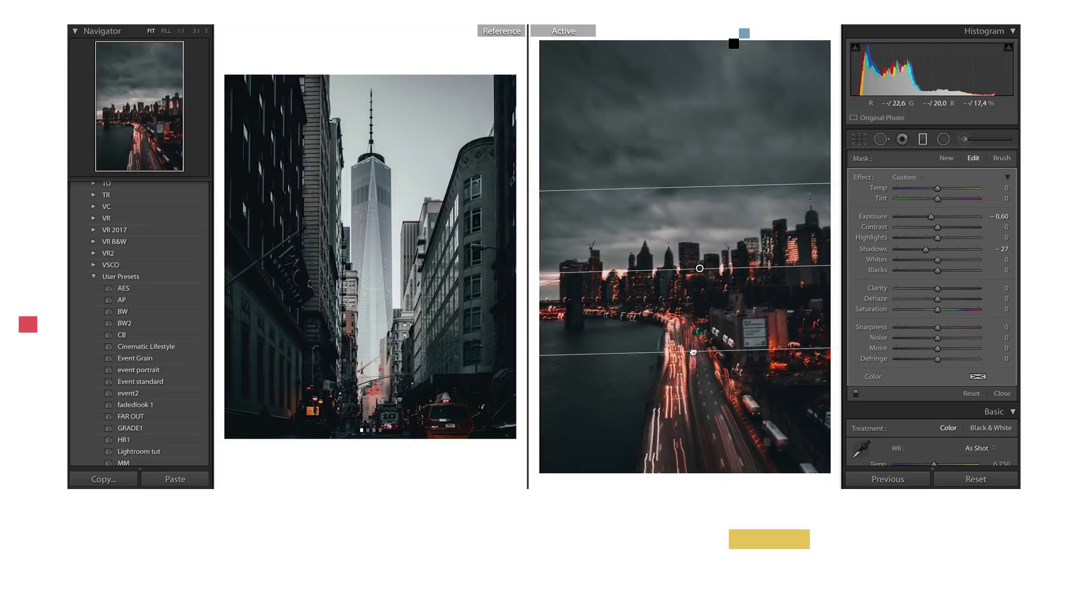
left_click_drag(699, 268, 699, 248)
left_click(978, 376)
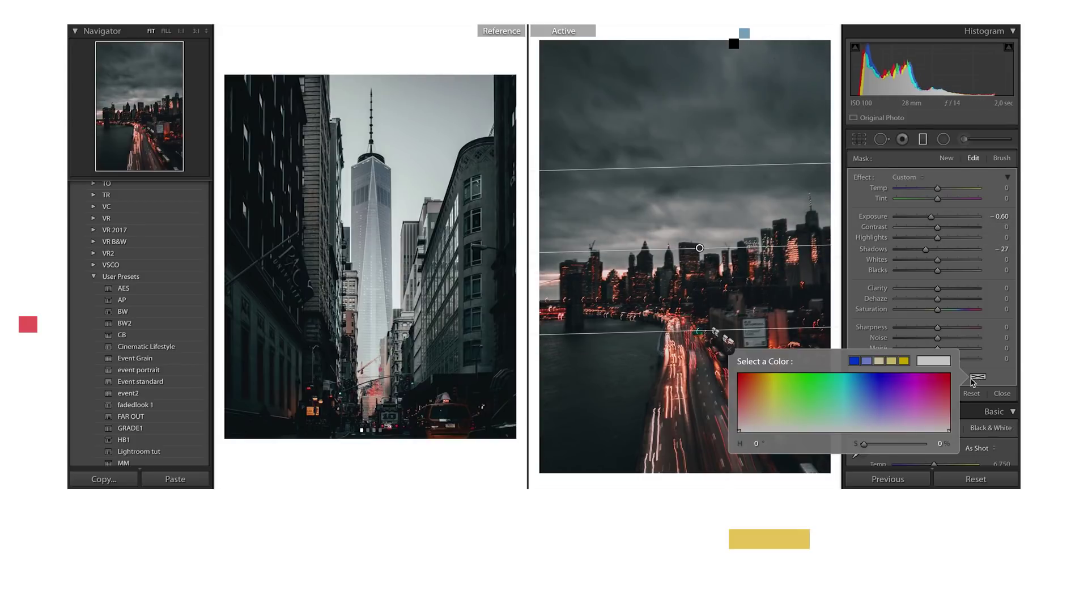
left_click_drag(849, 416, 852, 426)
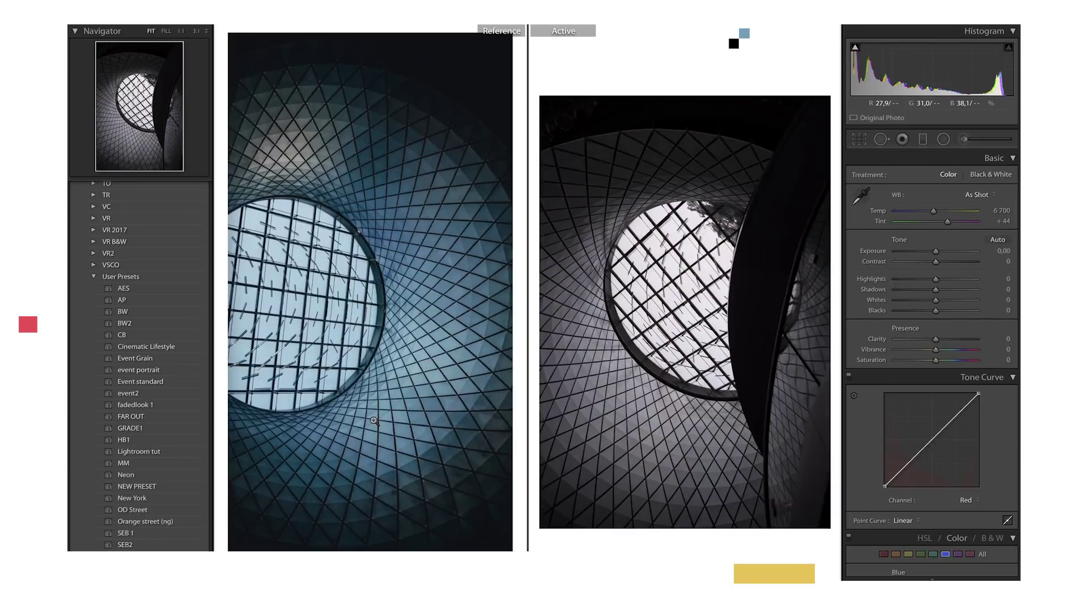
- Apply the AP preset to the Oculus skylight photo, set exposure +0.60 and cool Temp to 3758
left_click(149, 303)
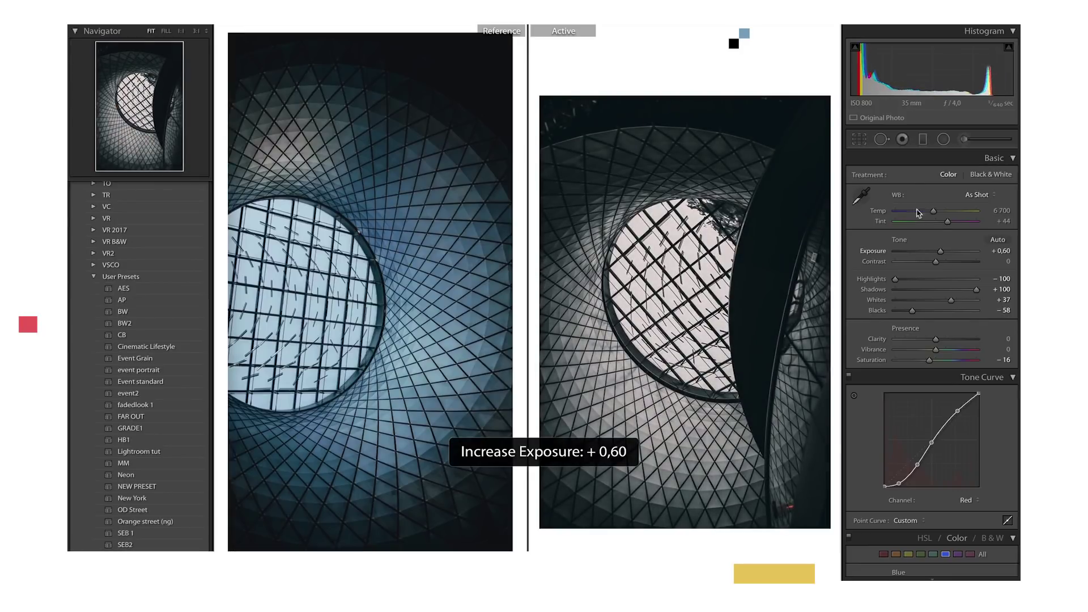
left_click_drag(935, 212, 909, 217)
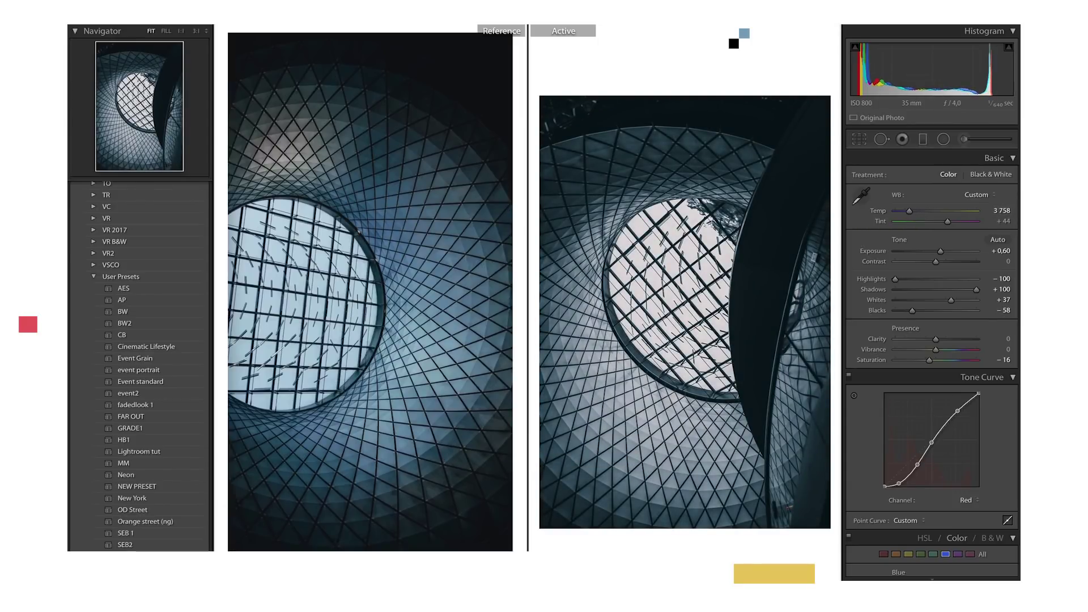